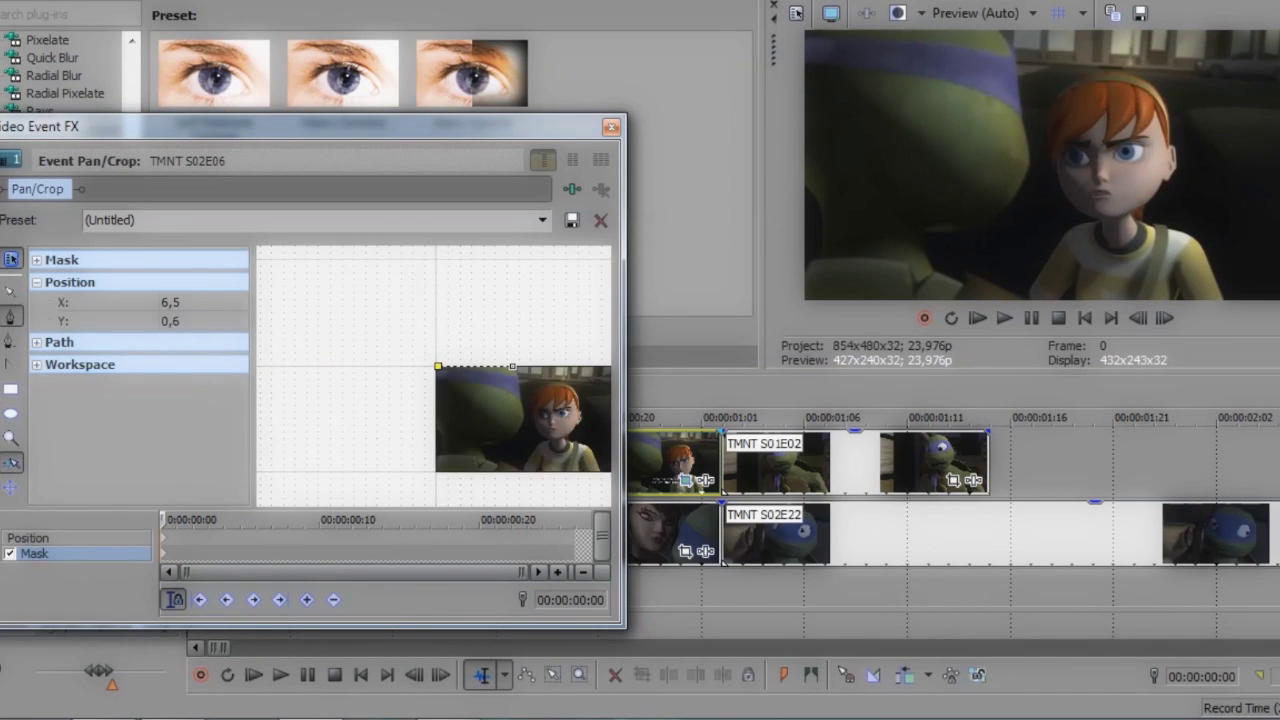
Trace the mask on the TMNT S02E06 clip along the frame's left and bottom edges and up the foreground turtle's shoulder and jaw.
{"action": "scroll", "coordinate": [434, 376], "scroll_direction": "up", "scroll_amount": 2}
{"action": "scroll", "coordinate": [434, 376], "scroll_direction": "down", "scroll_amount": 2}
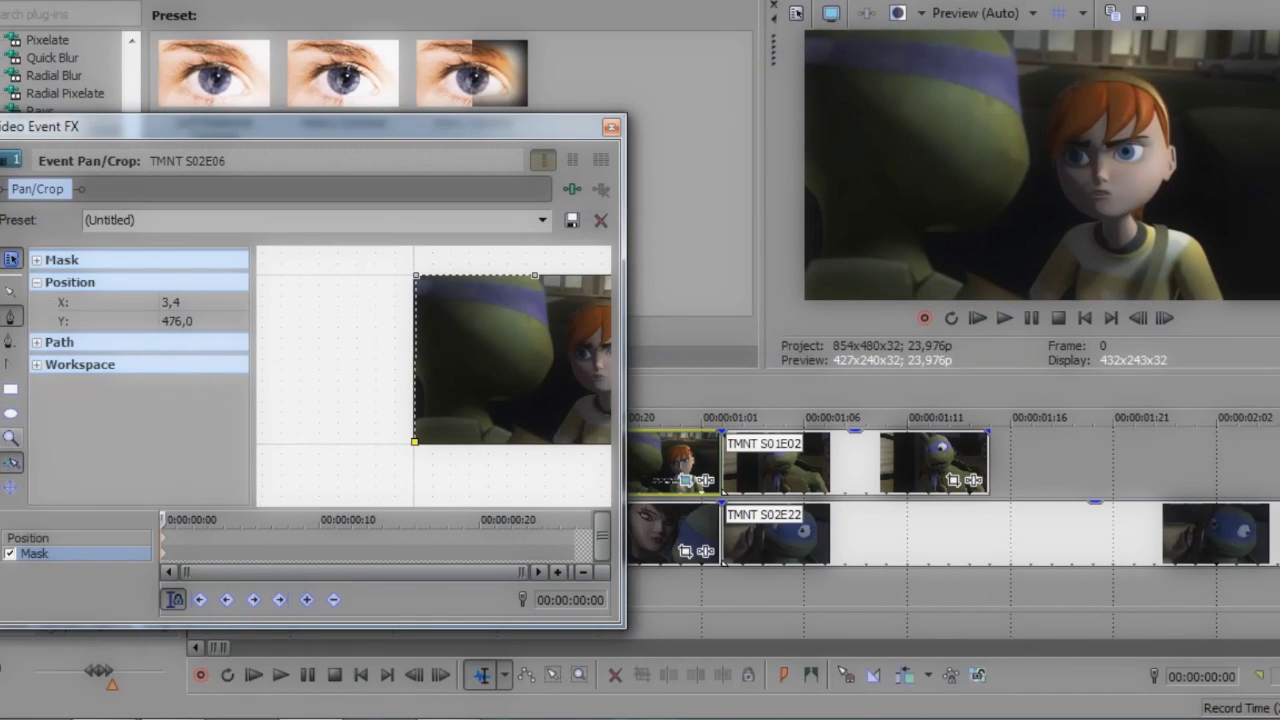
{"action": "scroll", "coordinate": [434, 376], "scroll_direction": "up", "scroll_amount": 3}
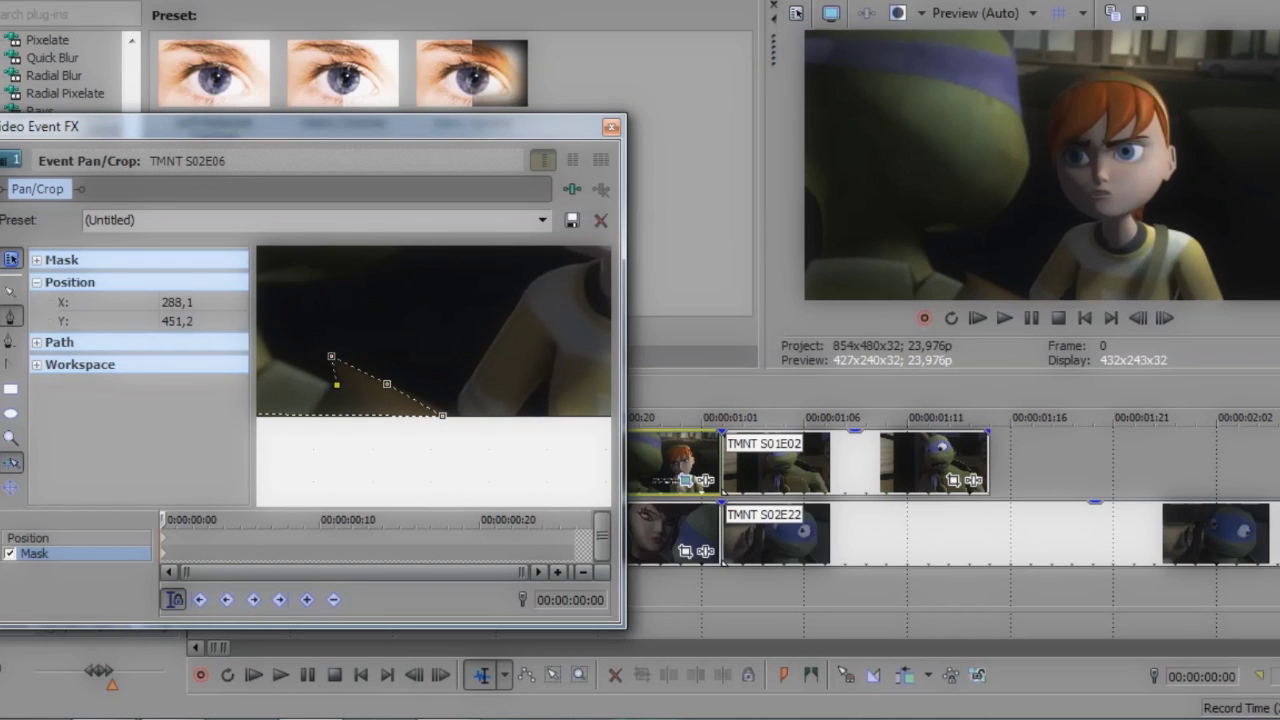
{"action": "scroll", "coordinate": [434, 376], "scroll_direction": "up", "scroll_amount": 2}
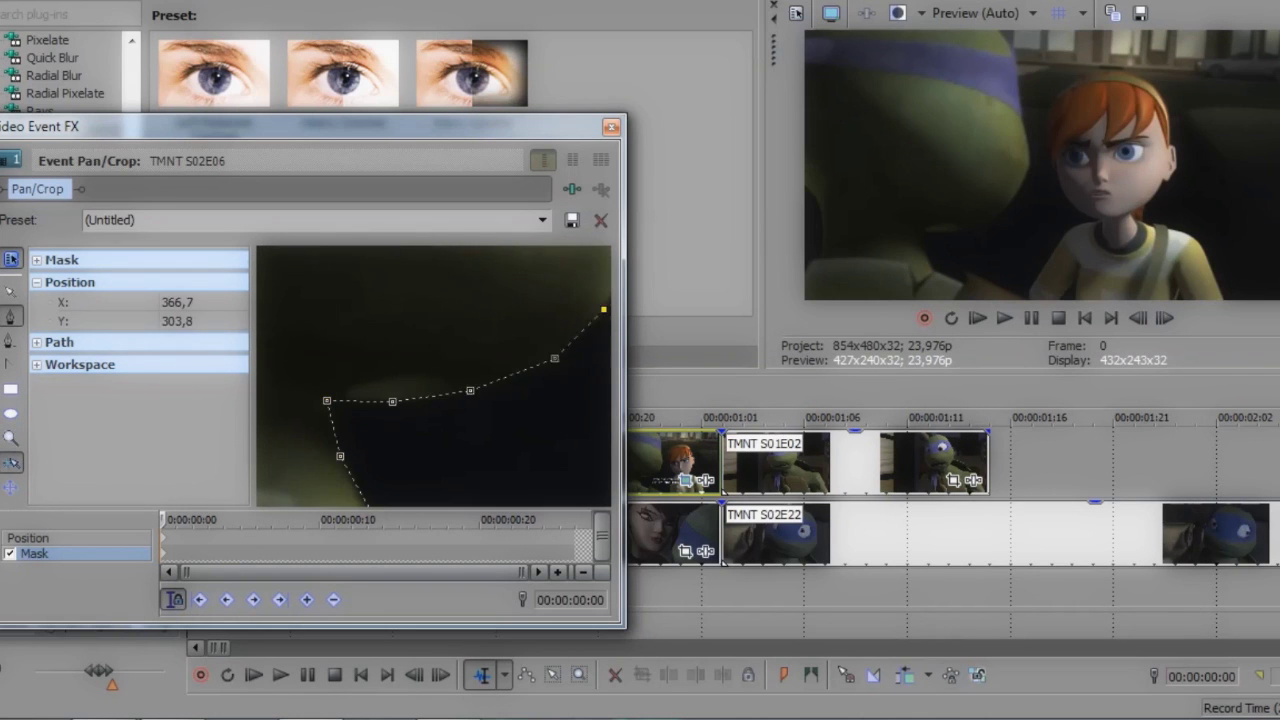
{"action": "scroll", "coordinate": [358, 499], "scroll_direction": "up", "scroll_amount": 2}
{"action": "scroll", "coordinate": [434, 376], "scroll_direction": "up", "scroll_amount": 2}
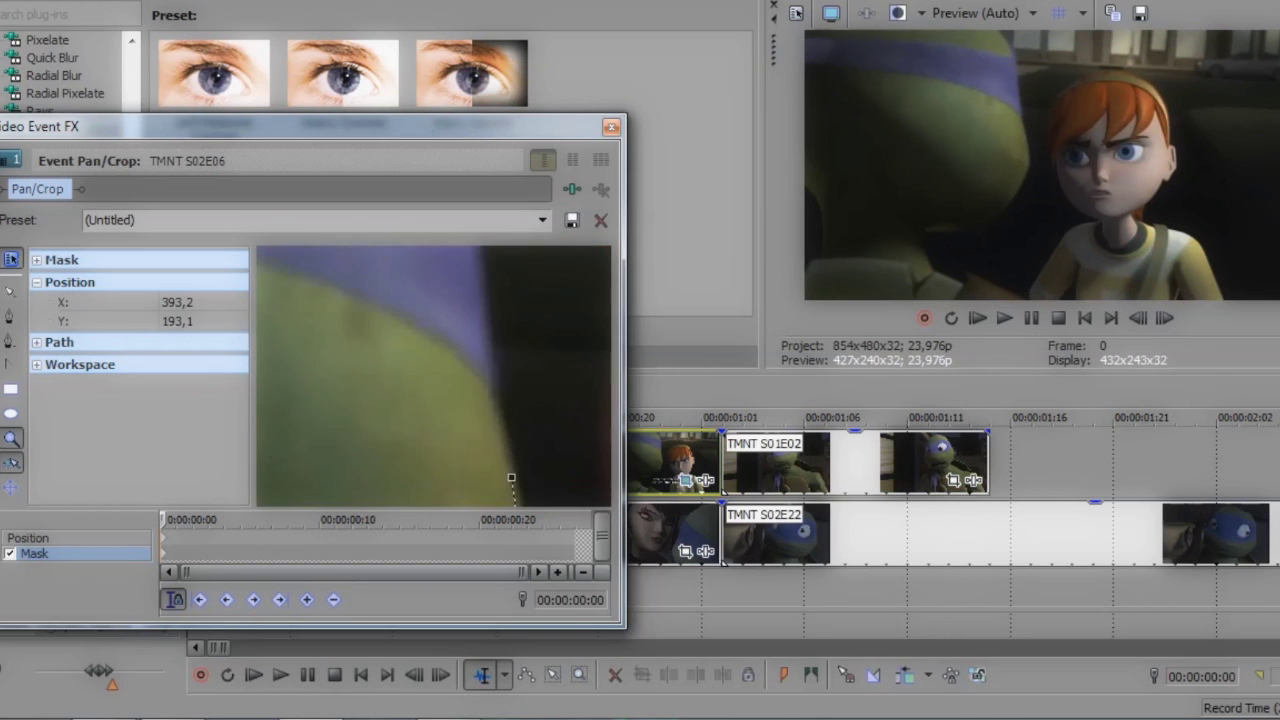
Continue the TMNT S02E06 mask along the side of the turtle's head to the frame's top edge and close the path.
{"action": "scroll", "coordinate": [434, 376], "scroll_direction": "down", "scroll_amount": 2}
{"action": "scroll", "coordinate": [434, 376], "scroll_direction": "up", "scroll_amount": 2}
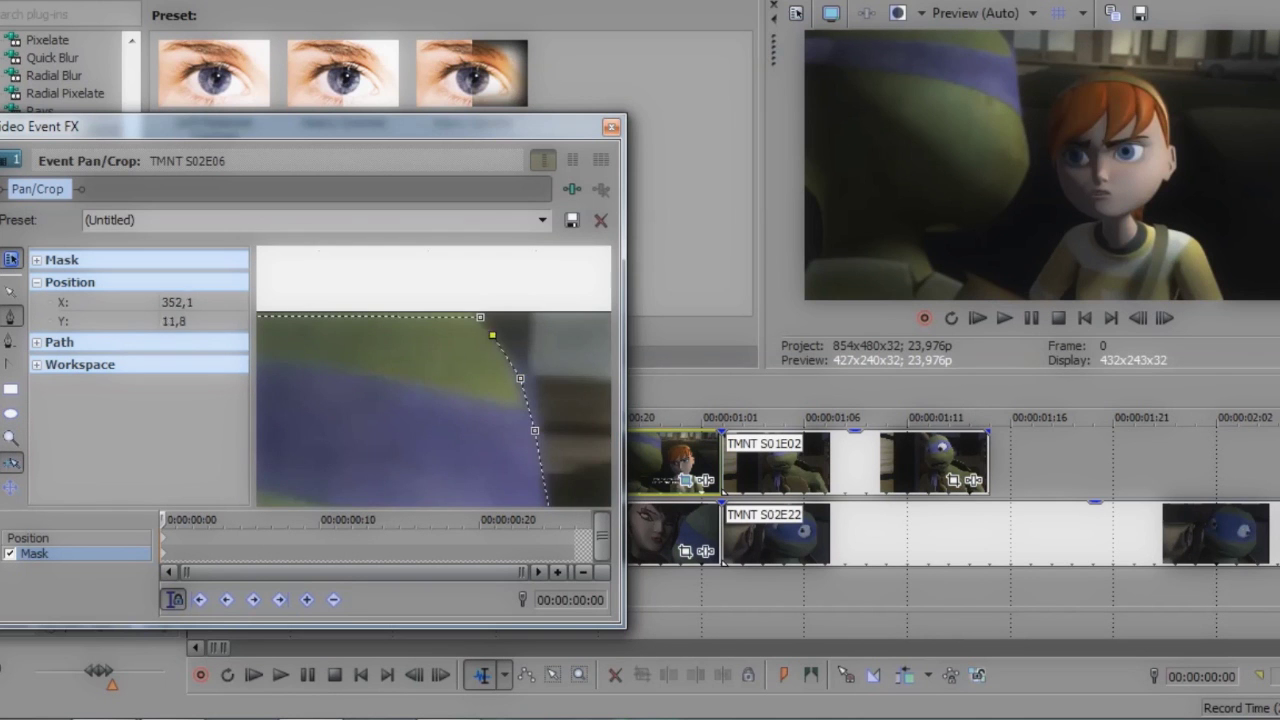
{"action": "scroll", "coordinate": [434, 376], "scroll_direction": "up", "scroll_amount": 2}
{"action": "scroll", "coordinate": [434, 376], "scroll_direction": "down", "scroll_amount": 2}
{"action": "scroll", "coordinate": [434, 376], "scroll_direction": "up", "scroll_amount": 2}
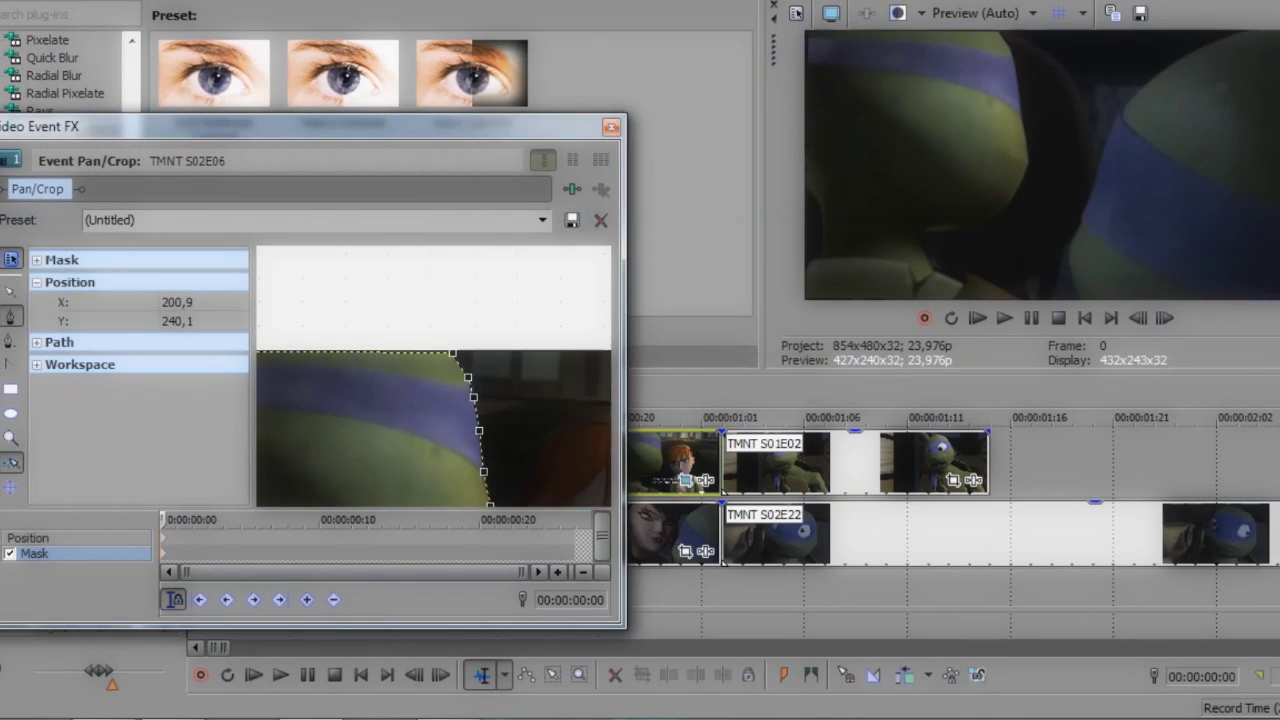
Mirror the TMNT S02E06 clip's position frame and set it to about 553.5 wide at an angle of about 9.1°.
{"action": "left_click", "coordinate": [28, 538]}
{"action": "scroll", "coordinate": [434, 376], "scroll_direction": "up", "scroll_amount": 2}
{"action": "left_click_drag", "start_coordinate": [580, 300], "coordinate": [593, 318]}
{"action": "scroll", "coordinate": [475, 392], "scroll_direction": "up", "scroll_amount": 1}
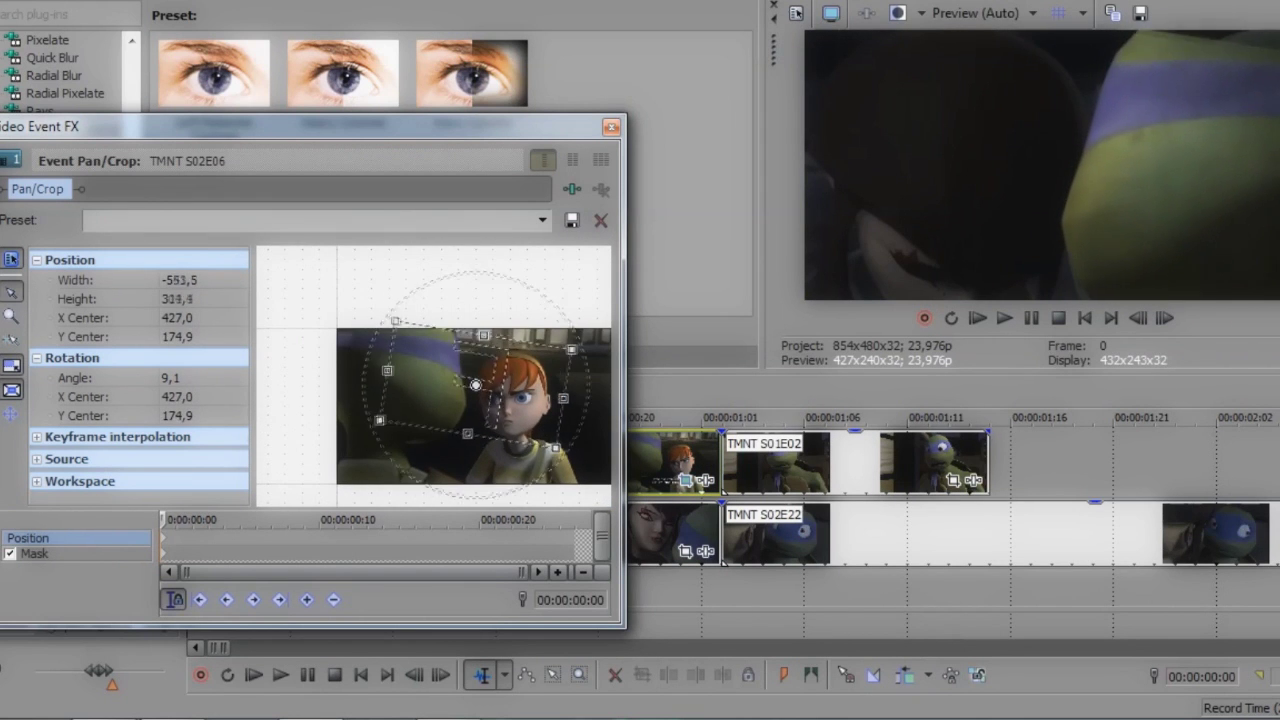
{"action": "mouse_move", "coordinate": [473, 382]}
{"action": "left_mouse_down"}
{"action": "mouse_move", "coordinate": [460, 383]}
{"action": "mouse_move", "coordinate": [471, 389]}
{"action": "left_mouse_up"}
{"action": "scroll", "coordinate": [472, 385], "scroll_direction": "down", "scroll_amount": 2}
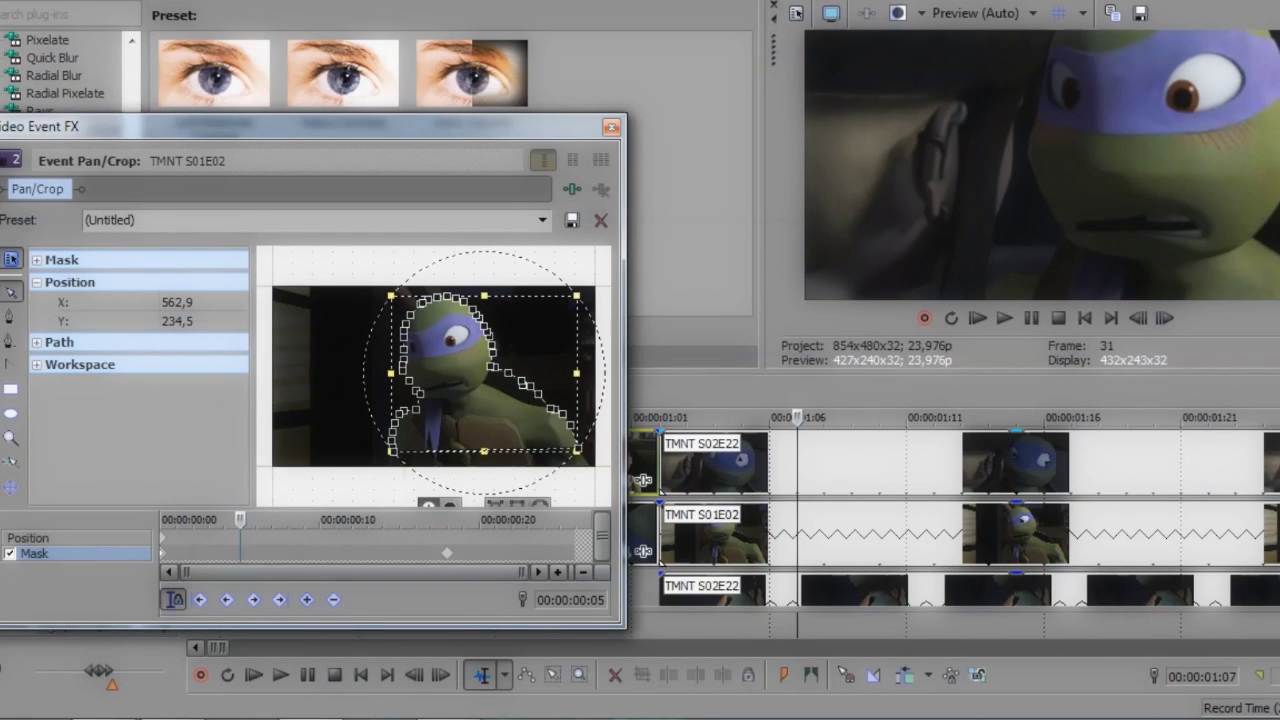
Place a mask keyframe at about frame 11 of the TMNT S01E02 clip.
{"action": "left_click", "coordinate": [336, 552]}
{"action": "right_click", "coordinate": [343, 558]}
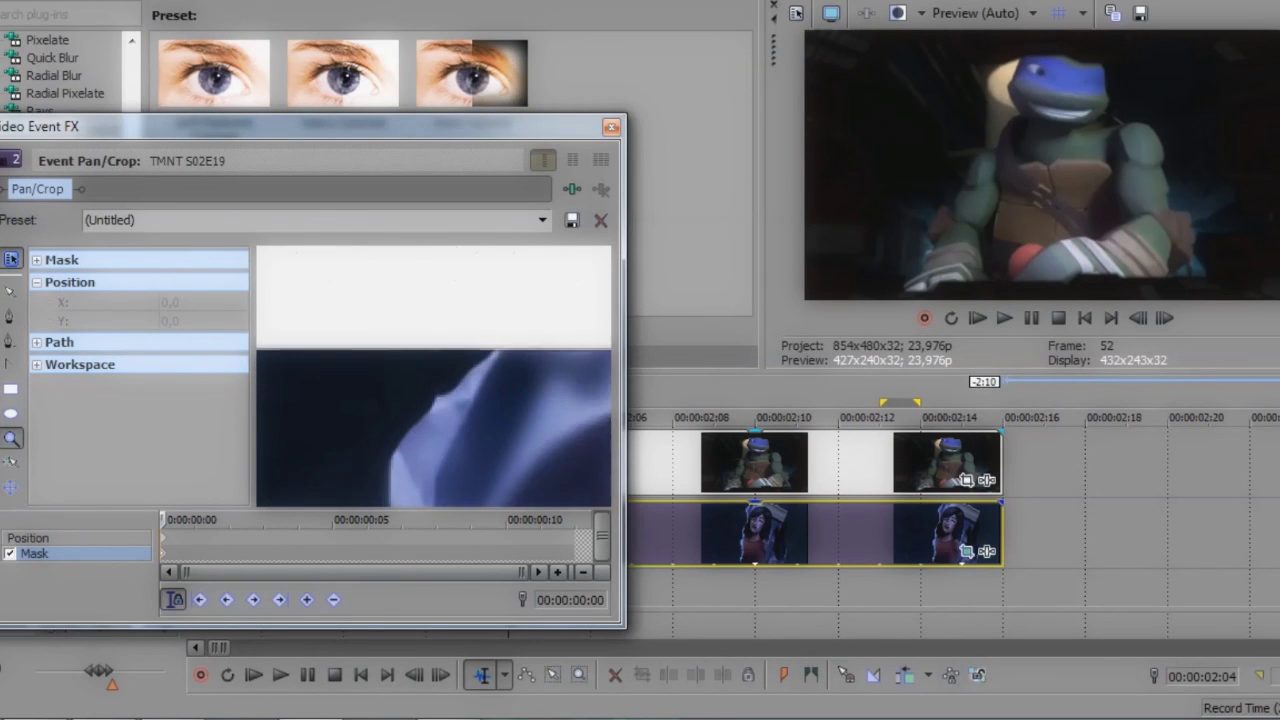
Start the mask on the TMNT S02E19 clip at the frame's top edge and trace the figure's upper left outline to about Y 250.
{"action": "scroll", "coordinate": [950, 500], "scroll_direction": "left", "scroll_amount": 3}
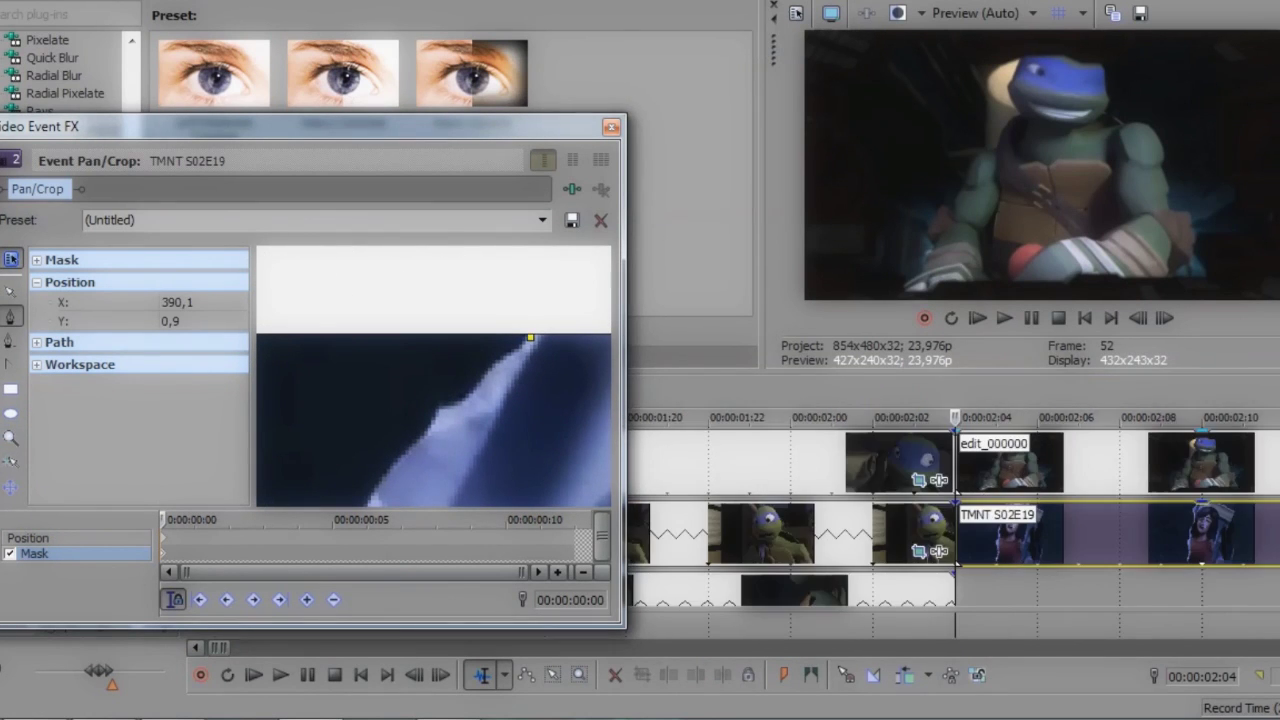
{"action": "key", "text": "Delete"}
{"action": "scroll", "coordinate": [433, 376], "scroll_direction": "up", "scroll_amount": 5}
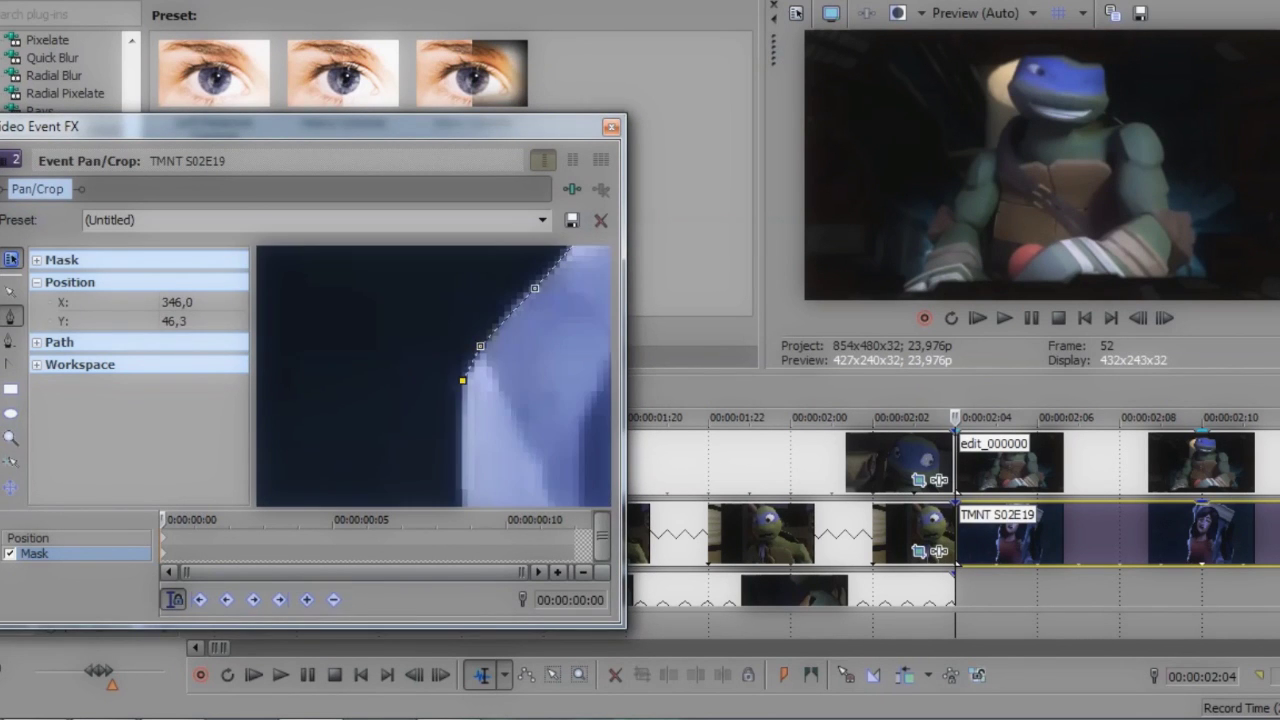
{"action": "scroll", "coordinate": [433, 376], "scroll_direction": "up", "scroll_amount": 3}
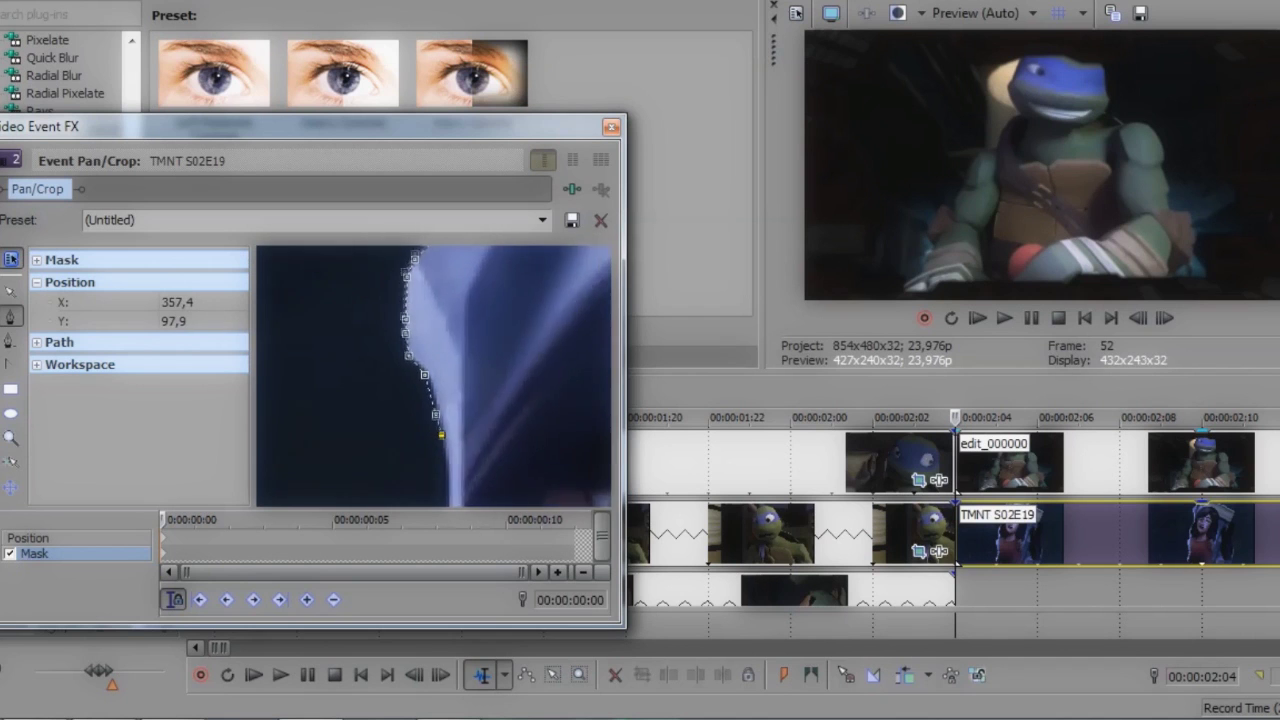
{"action": "scroll", "coordinate": [433, 376], "scroll_direction": "up", "scroll_amount": 3}
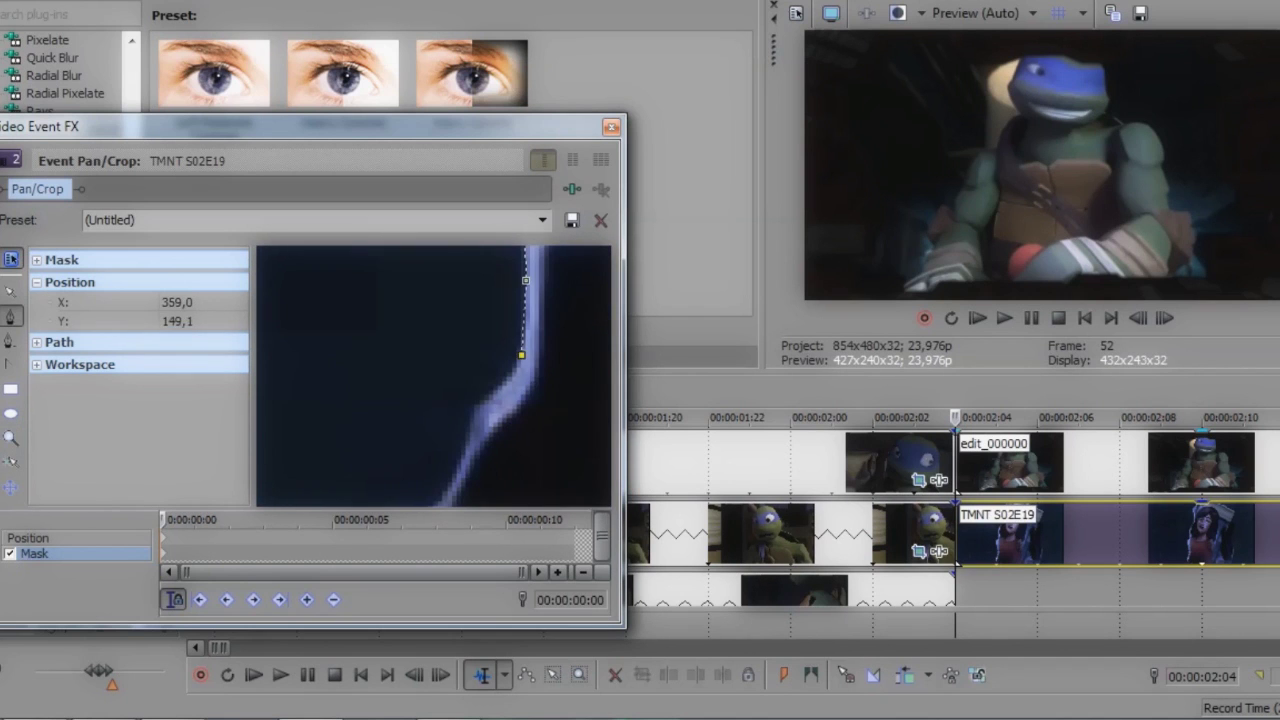
{"action": "scroll", "coordinate": [433, 376], "scroll_direction": "up", "scroll_amount": 3}
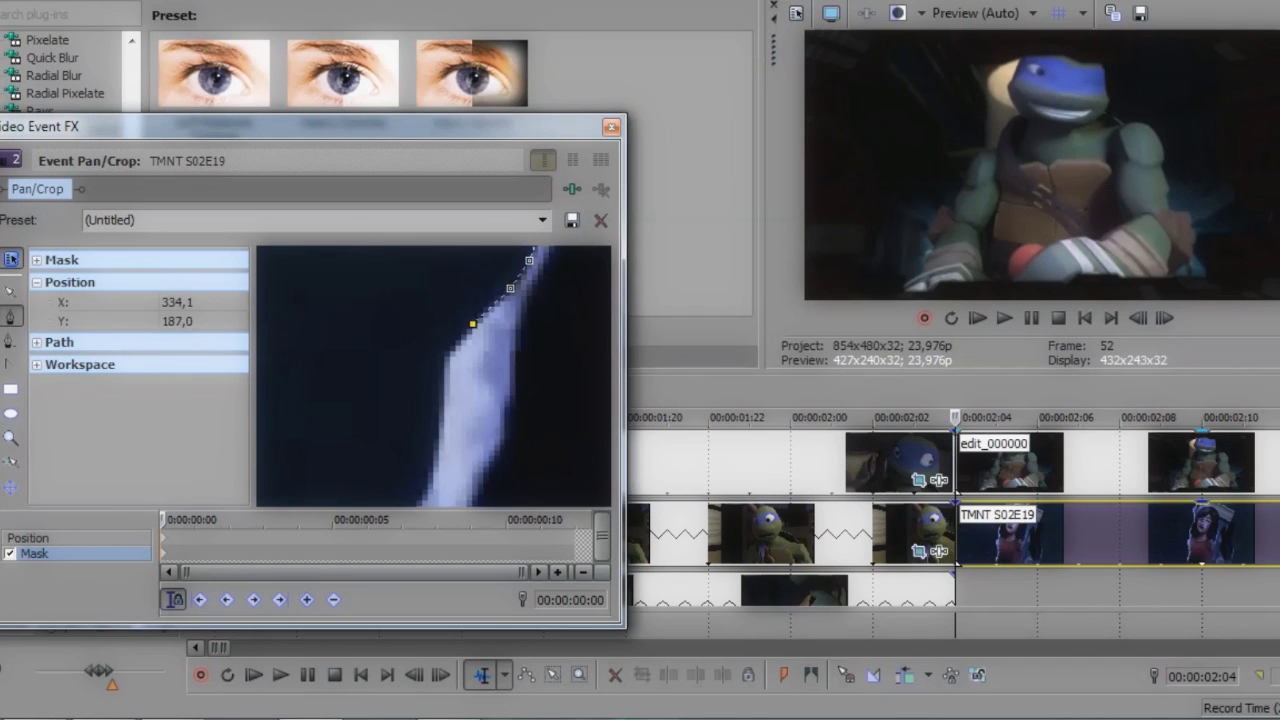
{"action": "scroll", "coordinate": [433, 376], "scroll_direction": "up", "scroll_amount": 3}
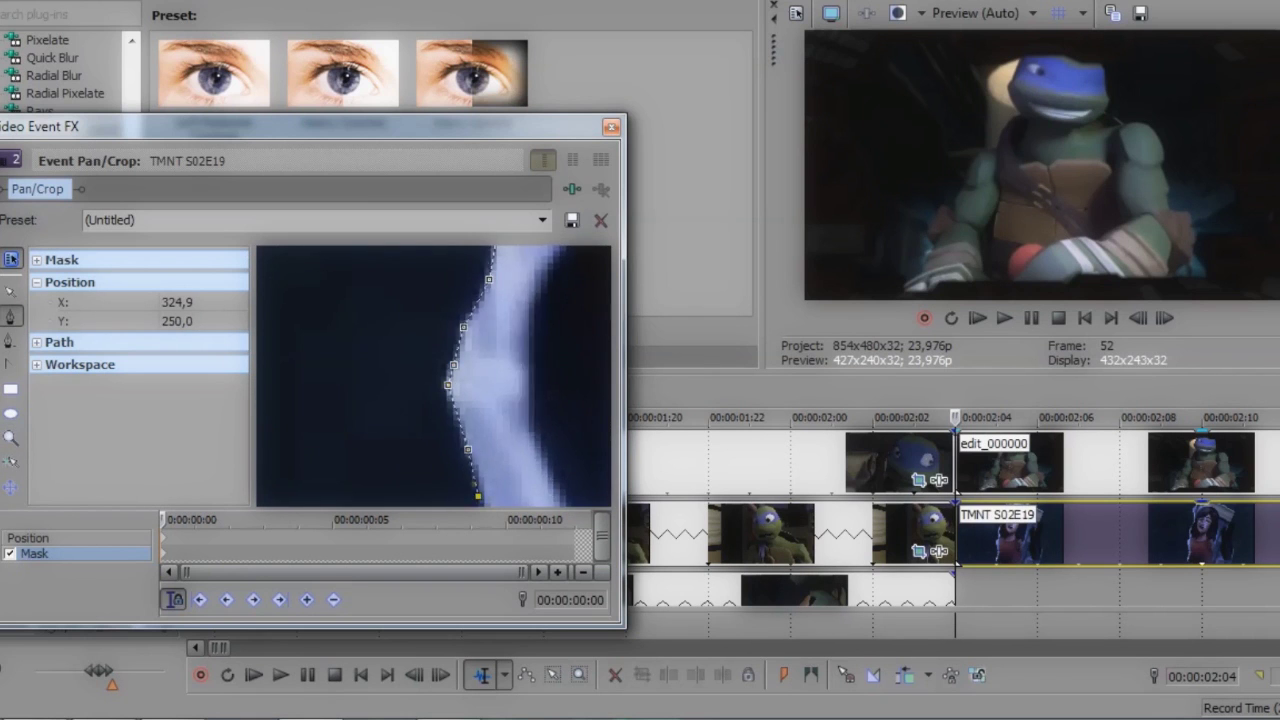
Continue the TMNT S02E19 mask down the figure's lower left outline to the frame's bottom edge at about X 355.
{"action": "scroll", "coordinate": [433, 376], "scroll_direction": "down", "scroll_amount": 3}
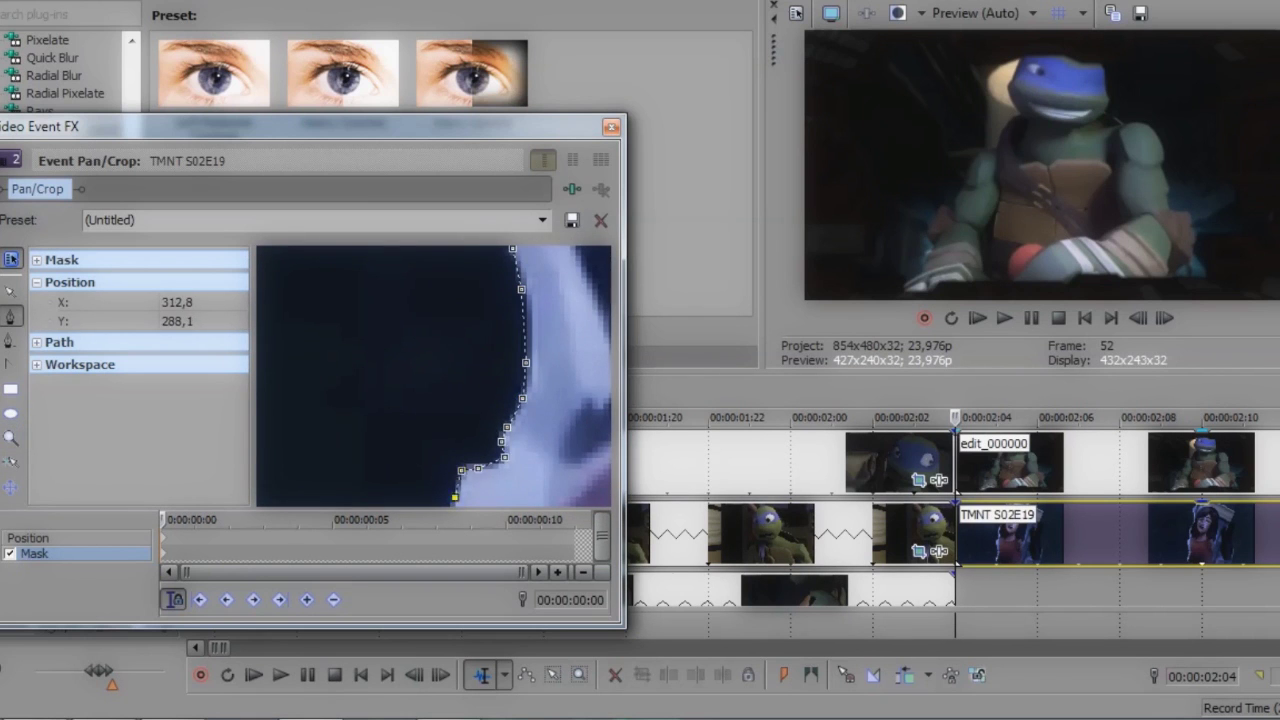
{"action": "scroll", "coordinate": [433, 376], "scroll_direction": "down", "scroll_amount": 3}
{"action": "scroll", "coordinate": [433, 376], "scroll_direction": "down", "scroll_amount": 3}
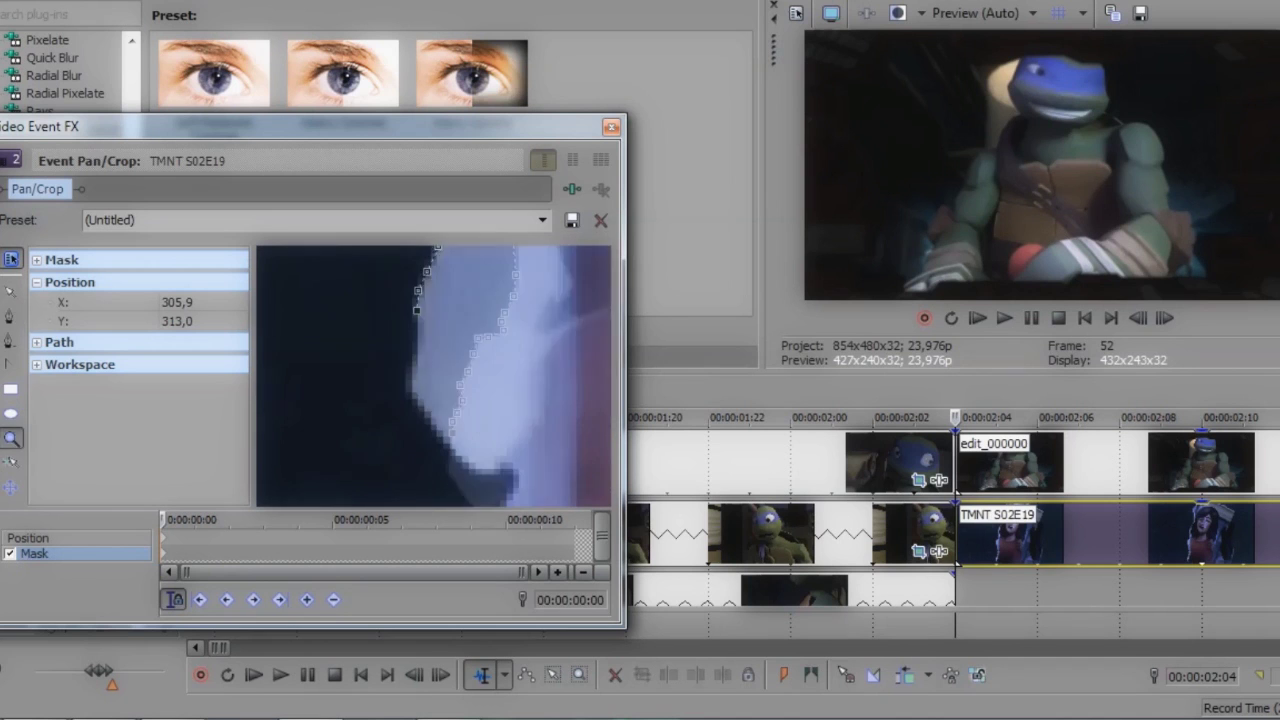
{"action": "scroll", "coordinate": [433, 376], "scroll_direction": "down", "scroll_amount": 4}
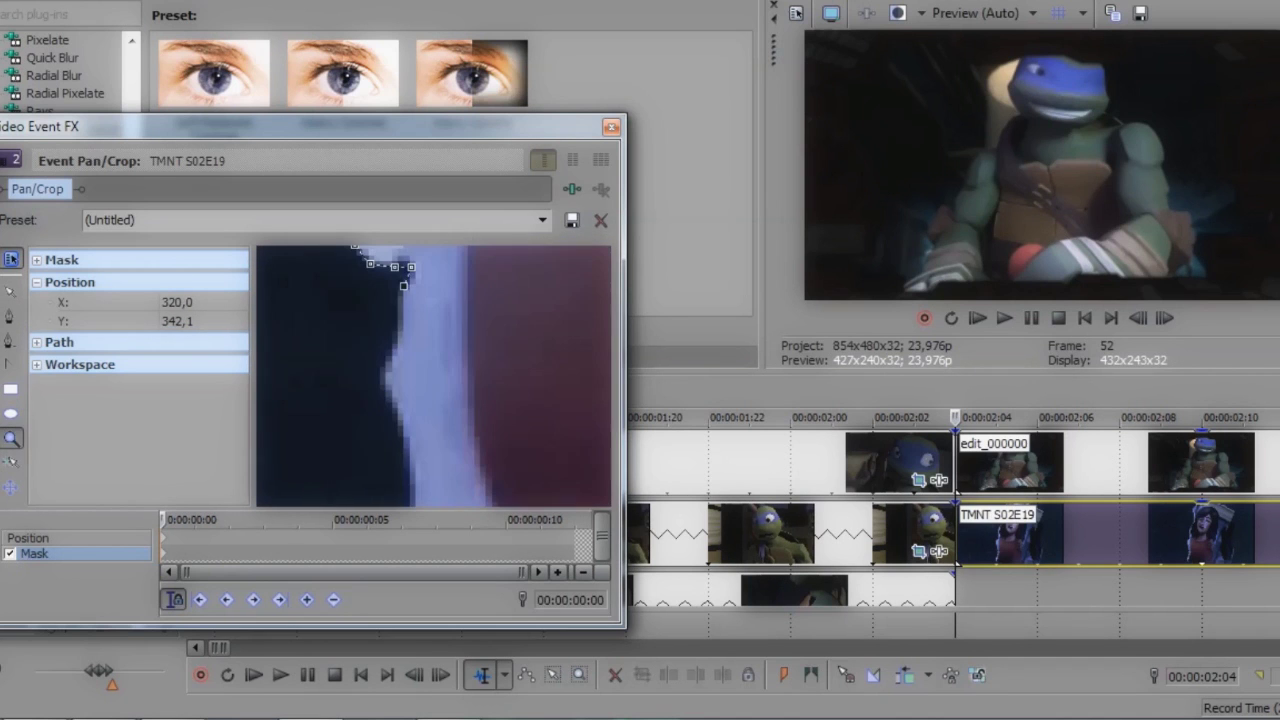
{"action": "scroll", "coordinate": [433, 376], "scroll_direction": "down", "scroll_amount": 3}
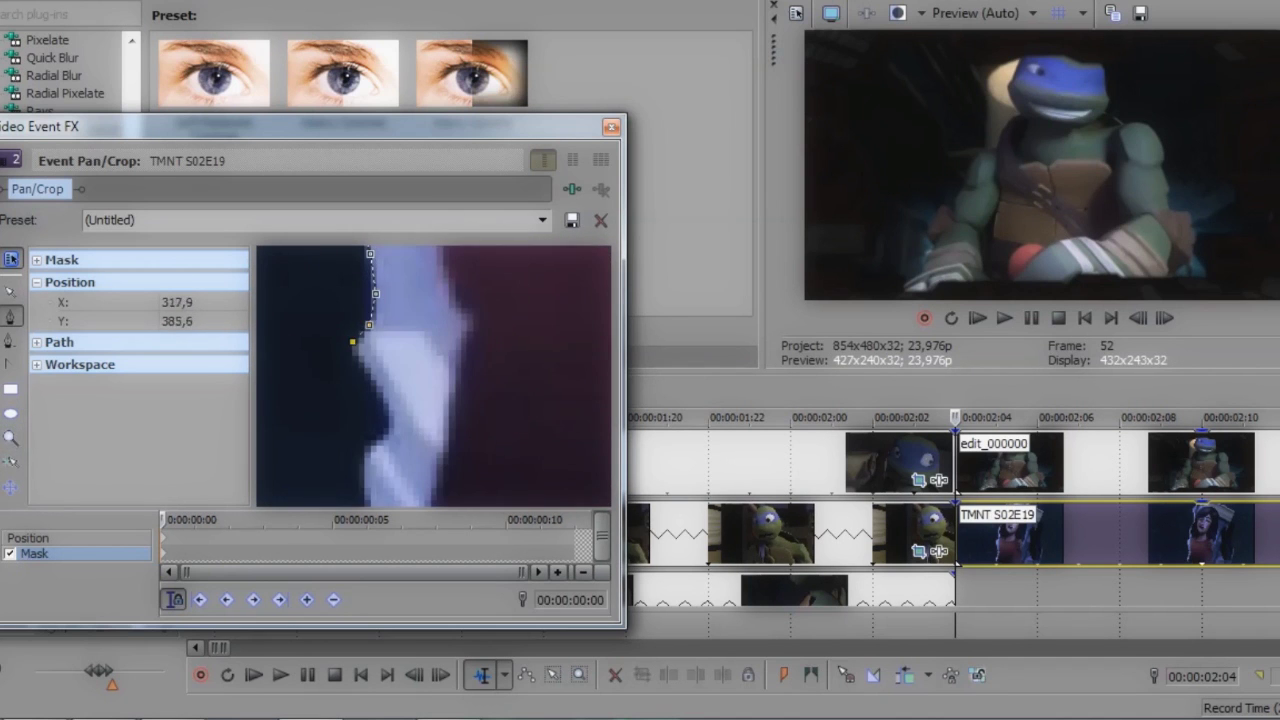
{"action": "scroll", "coordinate": [433, 376], "scroll_direction": "down", "scroll_amount": 4}
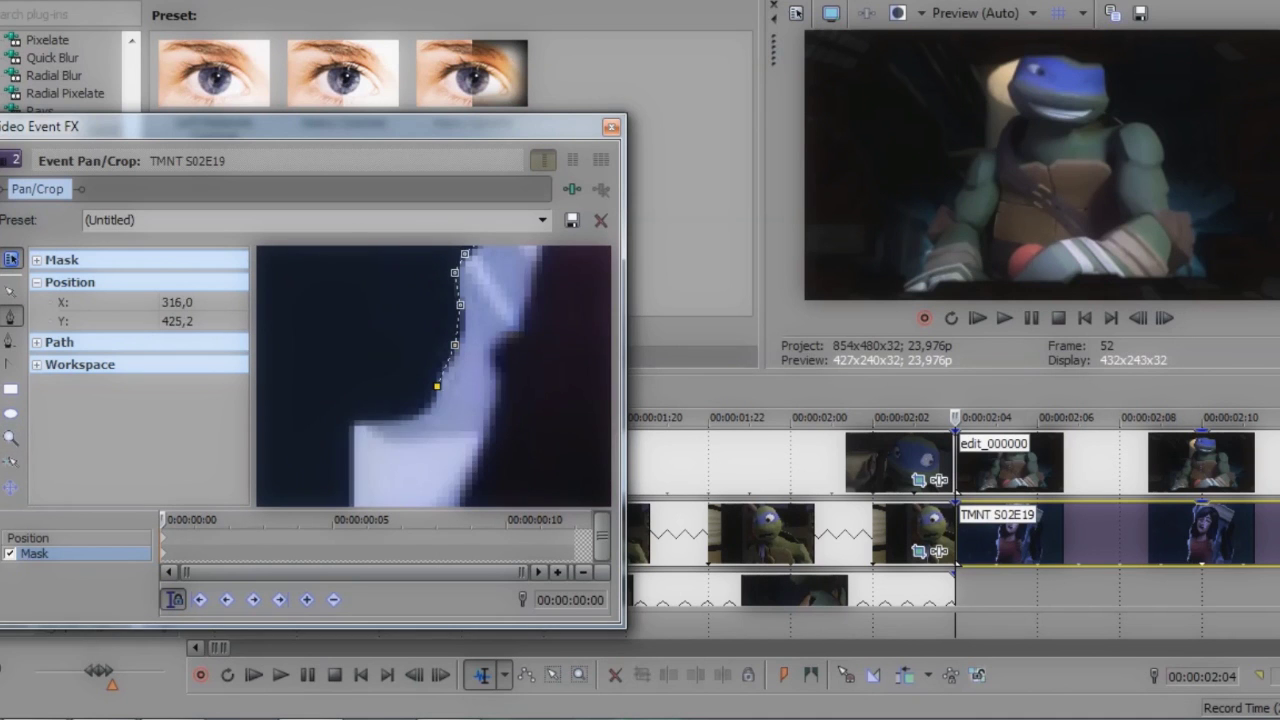
{"action": "scroll", "coordinate": [433, 376], "scroll_direction": "down", "scroll_amount": 3}
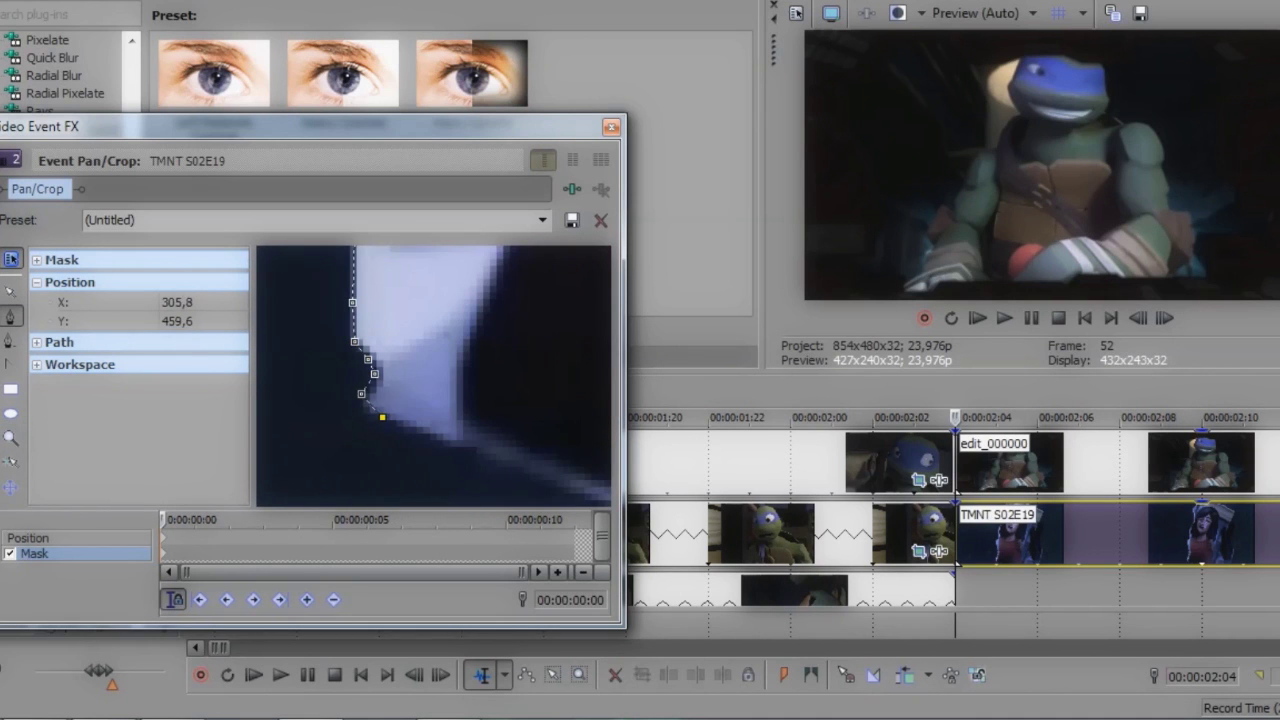
{"action": "scroll", "coordinate": [433, 376], "scroll_direction": "down", "scroll_amount": 4}
{"action": "scroll", "coordinate": [433, 376], "scroll_direction": "right", "scroll_amount": 5}
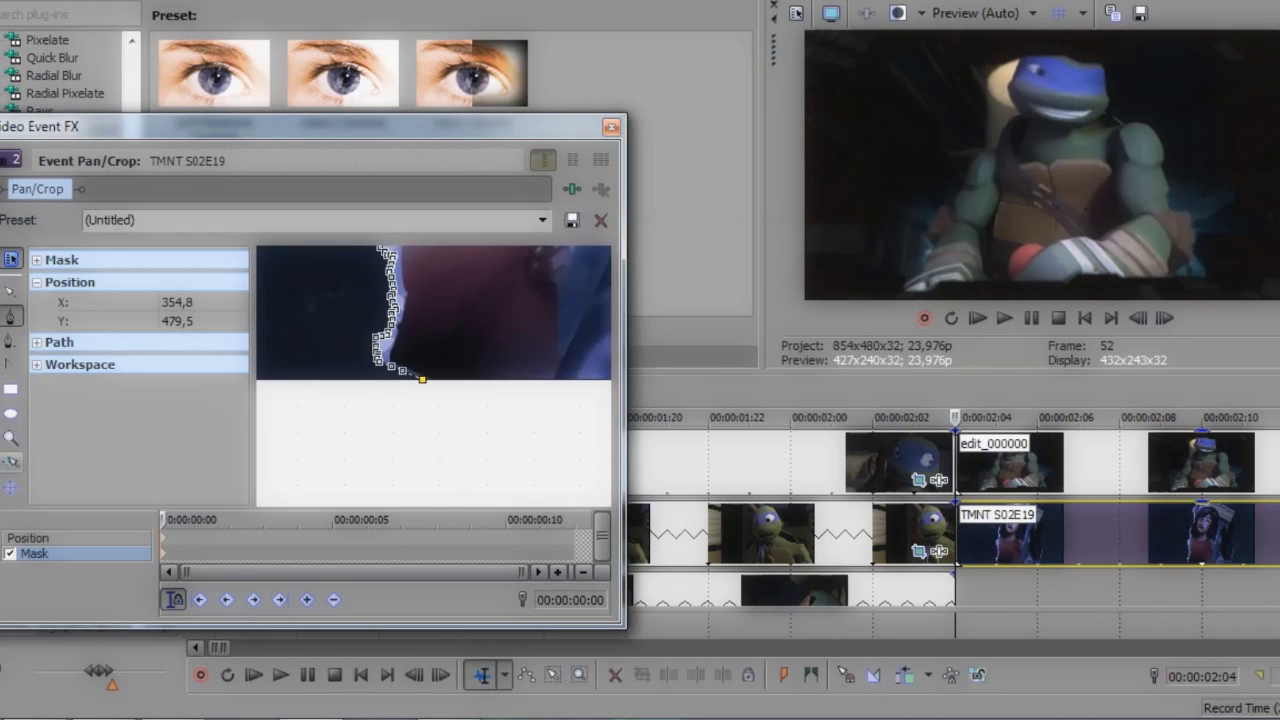
Trace the TMNT S02E19 mask along the bottom edge and up the figure's right outline to the frame's top edge at about X 570.
{"action": "scroll", "coordinate": [433, 376], "scroll_direction": "up", "scroll_amount": 3}
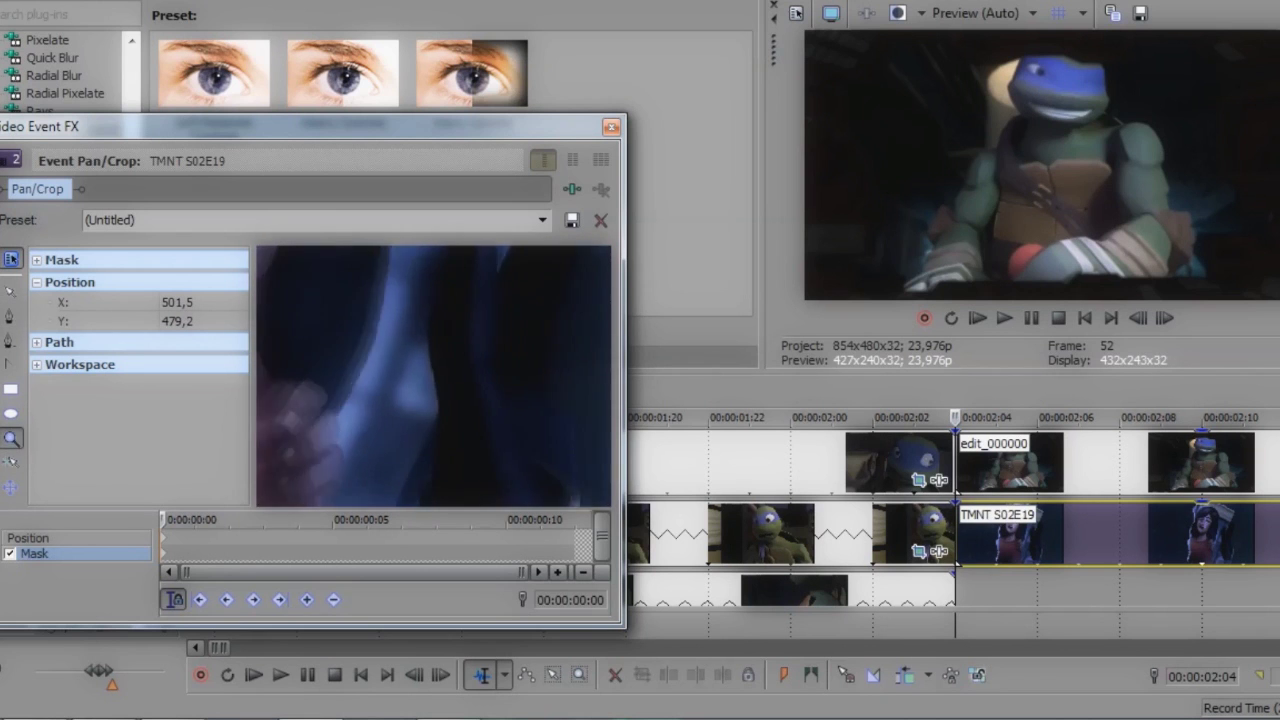
{"action": "scroll", "coordinate": [433, 376], "scroll_direction": "up", "scroll_amount": 3}
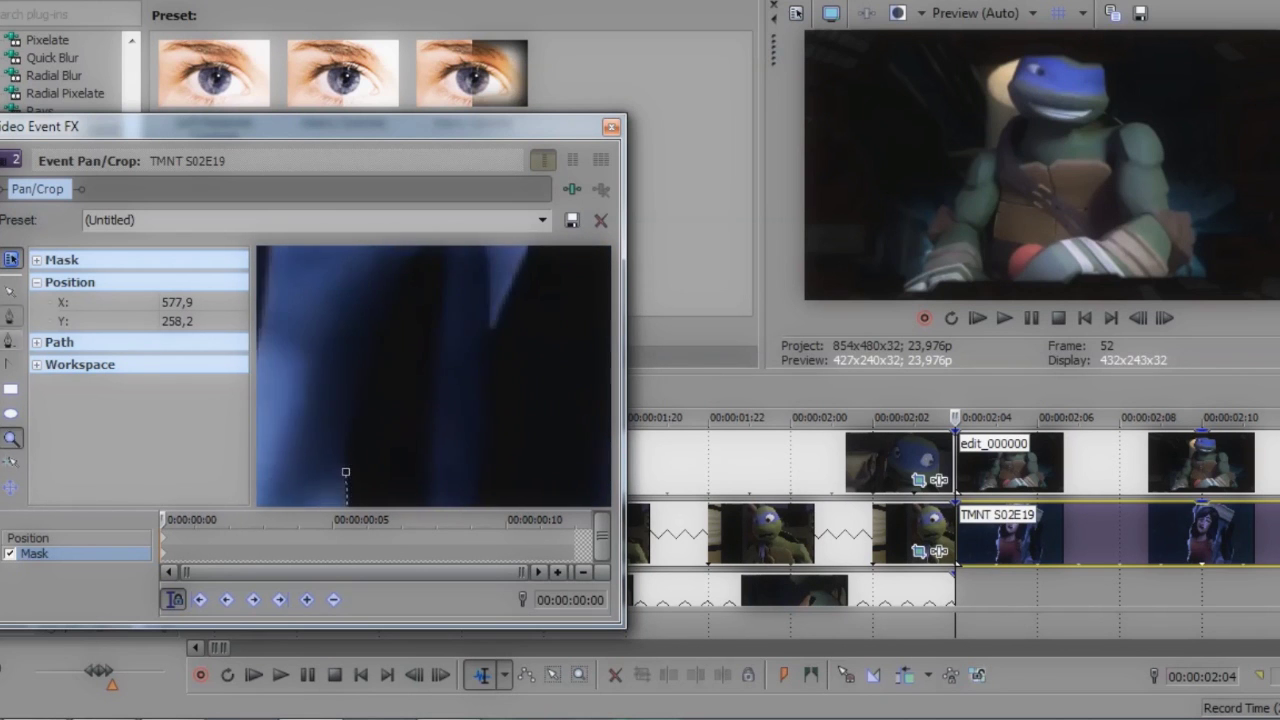
{"action": "scroll", "coordinate": [433, 376], "scroll_direction": "up", "scroll_amount": 3}
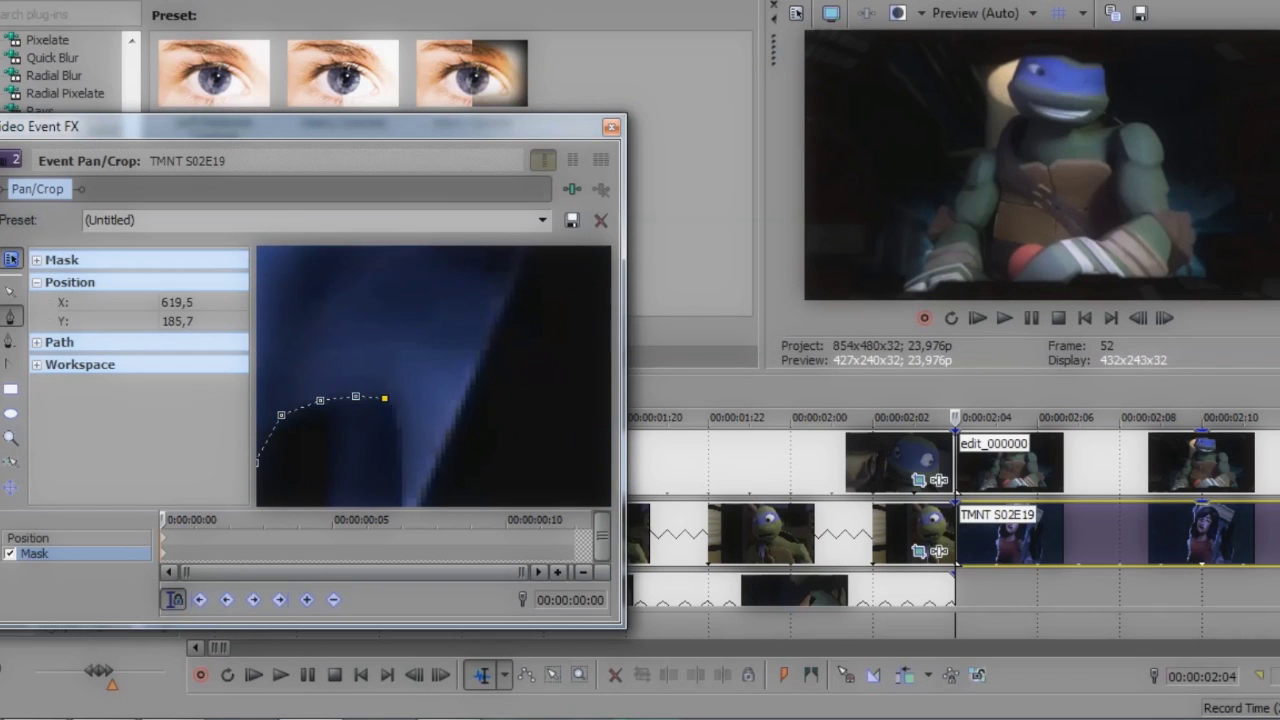
{"action": "scroll", "coordinate": [433, 376], "scroll_direction": "up", "scroll_amount": 2}
{"action": "scroll", "coordinate": [433, 376], "scroll_direction": "up", "scroll_amount": 5}
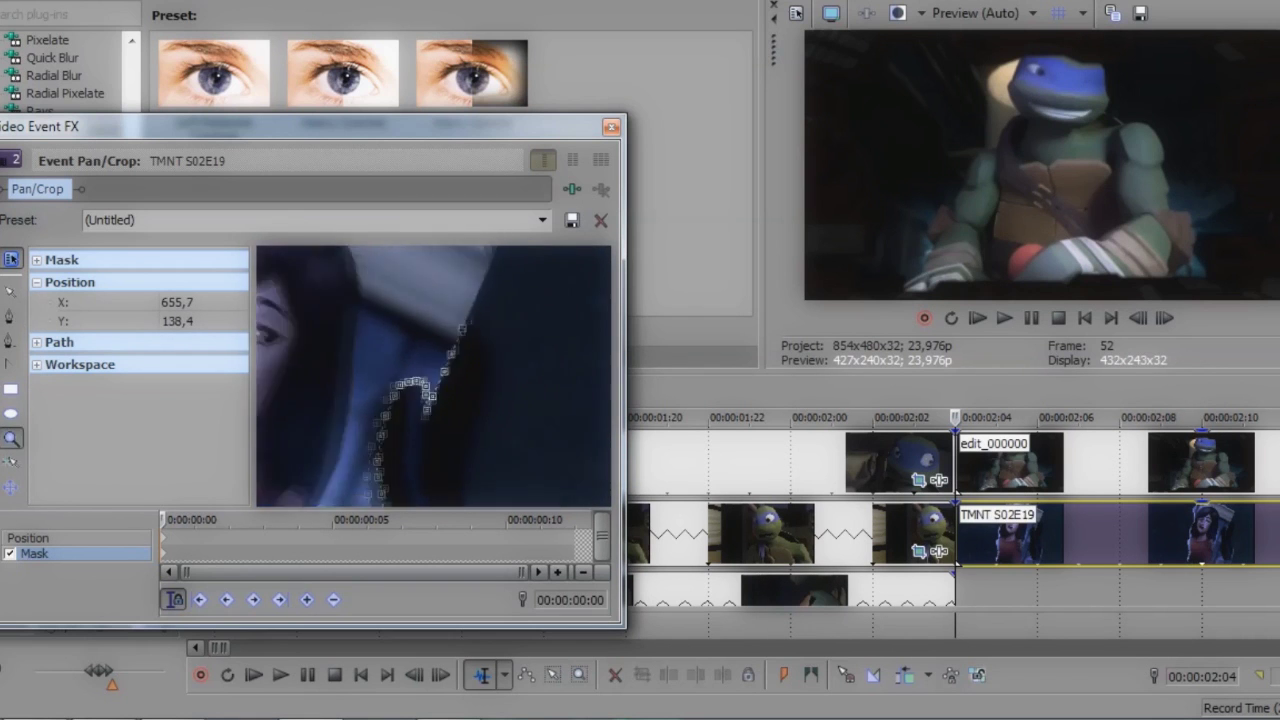
{"action": "scroll", "coordinate": [433, 376], "scroll_direction": "up", "scroll_amount": 5}
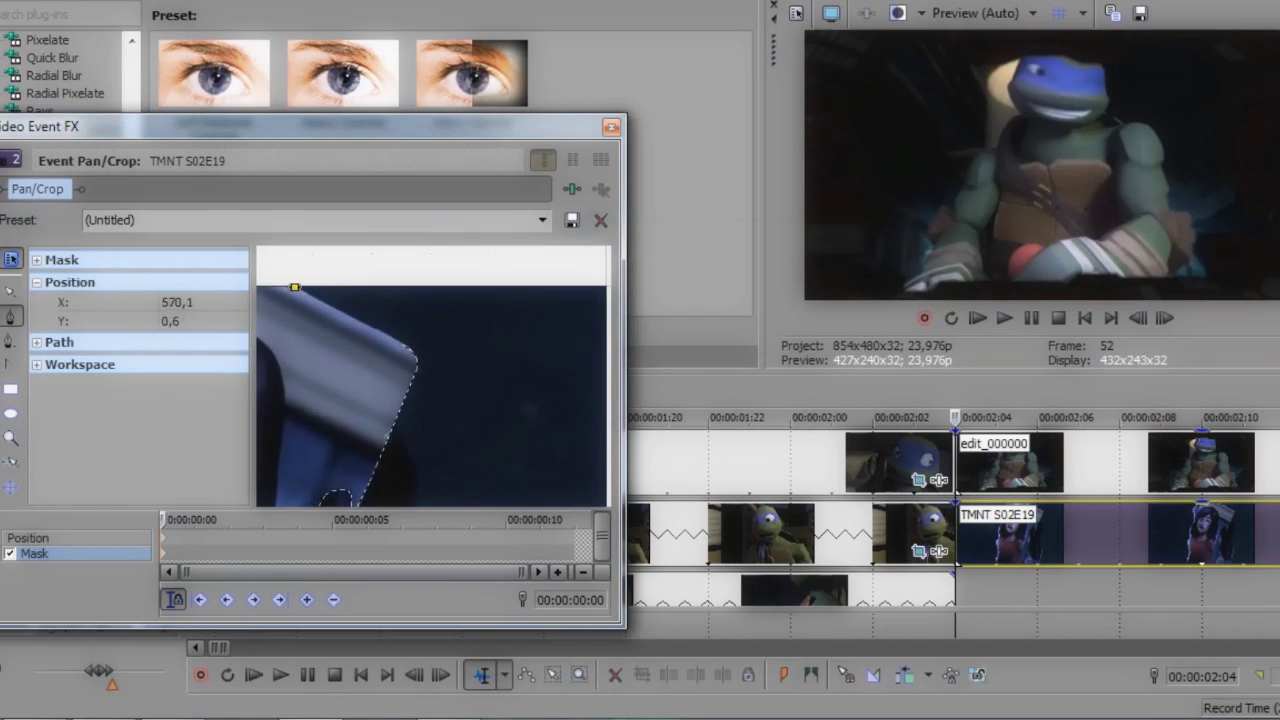
{"action": "right_click", "coordinate": [296, 302]}
{"action": "left_click", "coordinate": [340, 389]}
{"action": "scroll", "coordinate": [433, 400], "scroll_direction": "down", "scroll_amount": 5}
{"action": "right_click", "coordinate": [154, 288]}
{"action": "left_click", "coordinate": [9, 553]}
{"action": "left_click", "coordinate": [1010, 462]}
{"action": "right_click", "coordinate": [186, 286]}
{"action": "key", "text": "Escape"}
{"action": "right_click", "coordinate": [166, 288]}
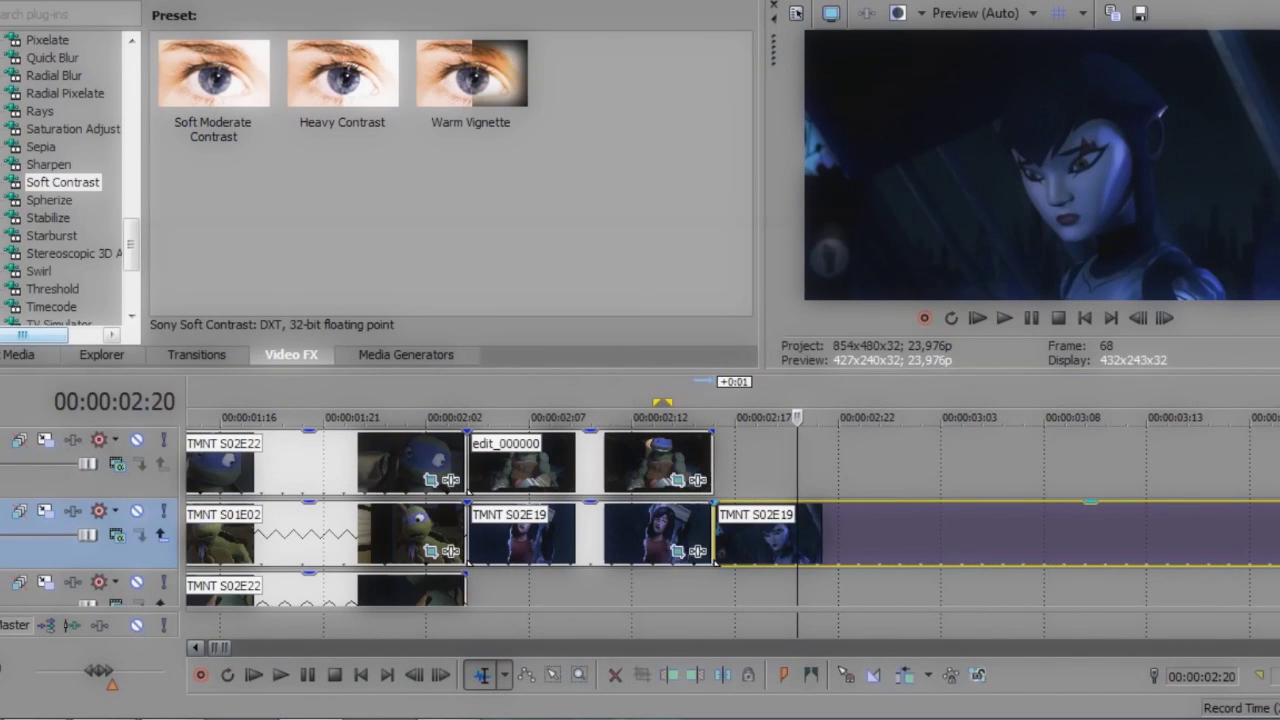
{"action": "key", "text": "space"}
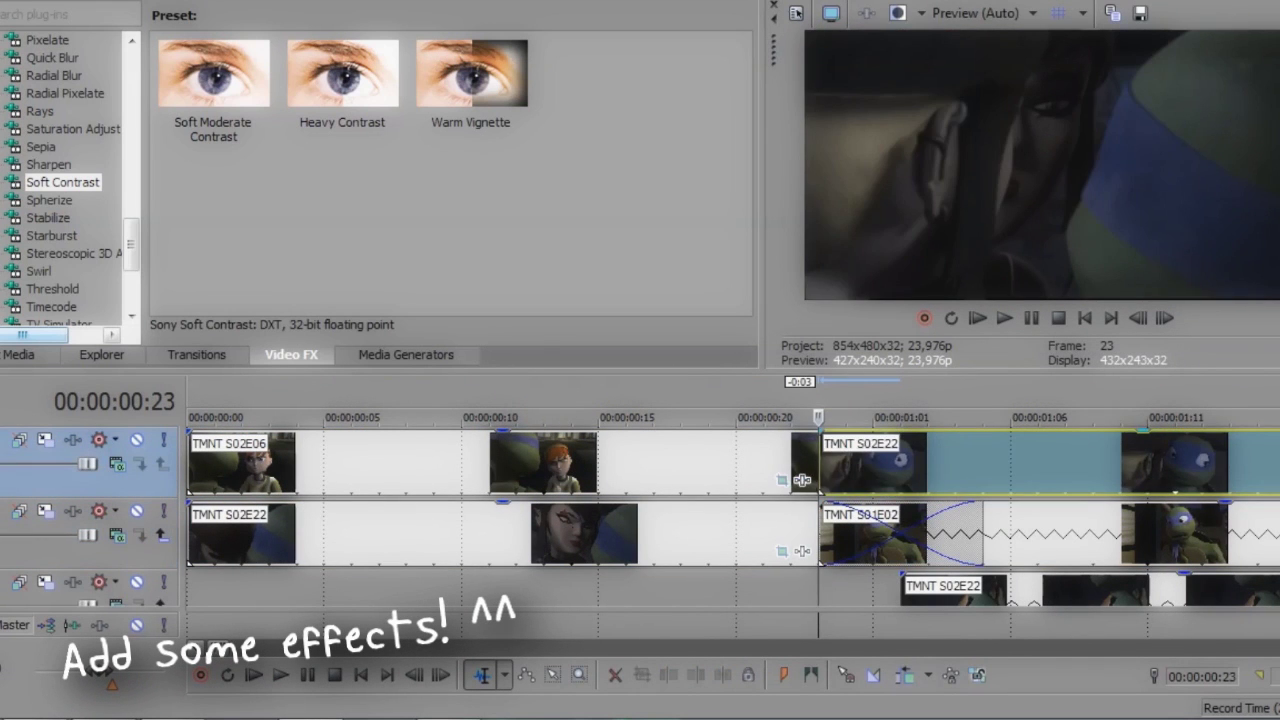
Overlap the TMNT S02E22, TMNT S01E02, edit_000000 and TMNT S02E19 clips with their neighbours to form 0:06 crossfades at the cuts.
{"action": "left_click_drag", "start_coordinate": [820, 433], "coordinate": [984, 435]}
{"action": "left_click_drag", "start_coordinate": [848, 480], "coordinate": [962, 480]}
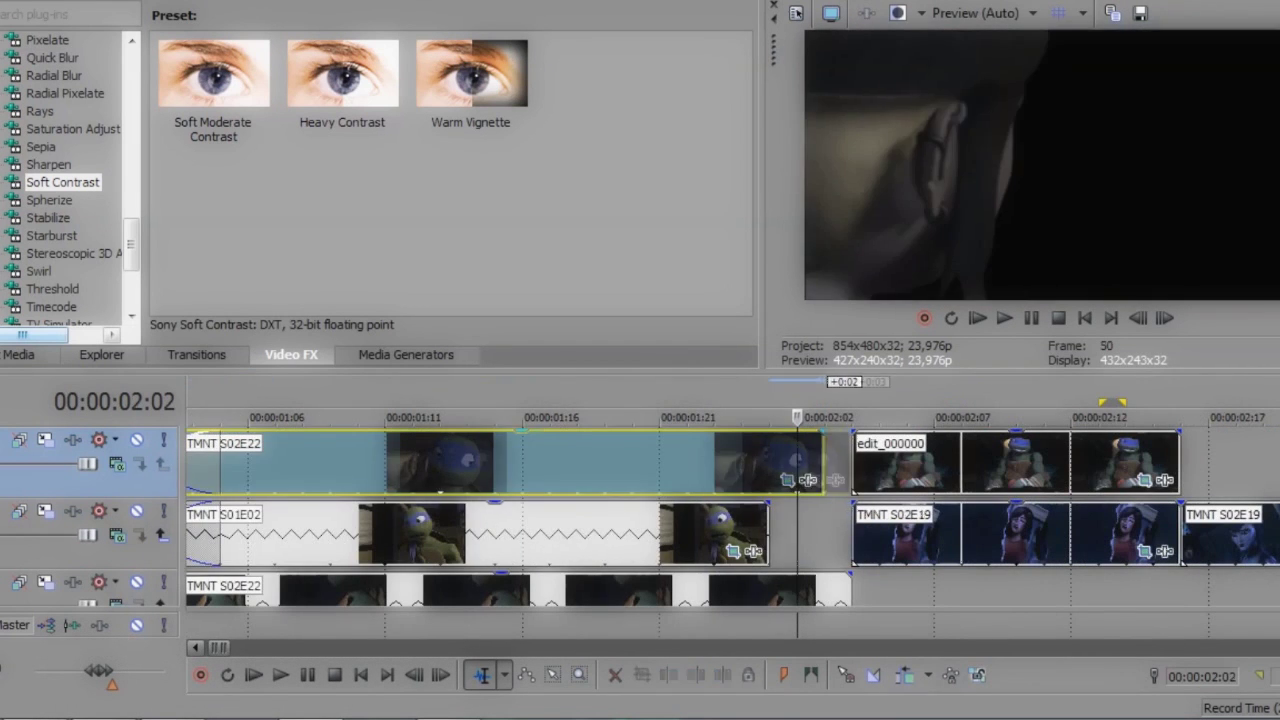
{"action": "left_click_drag", "start_coordinate": [900, 470], "coordinate": [875, 470]}
{"action": "left_click_drag", "start_coordinate": [828, 433], "coordinate": [970, 433]}
{"action": "left_click_drag", "start_coordinate": [900, 470], "coordinate": [737, 470]}
{"action": "left_click_drag", "start_coordinate": [900, 540], "coordinate": [710, 540]}
{"action": "left_click_drag", "start_coordinate": [663, 505], "coordinate": [820, 505]}
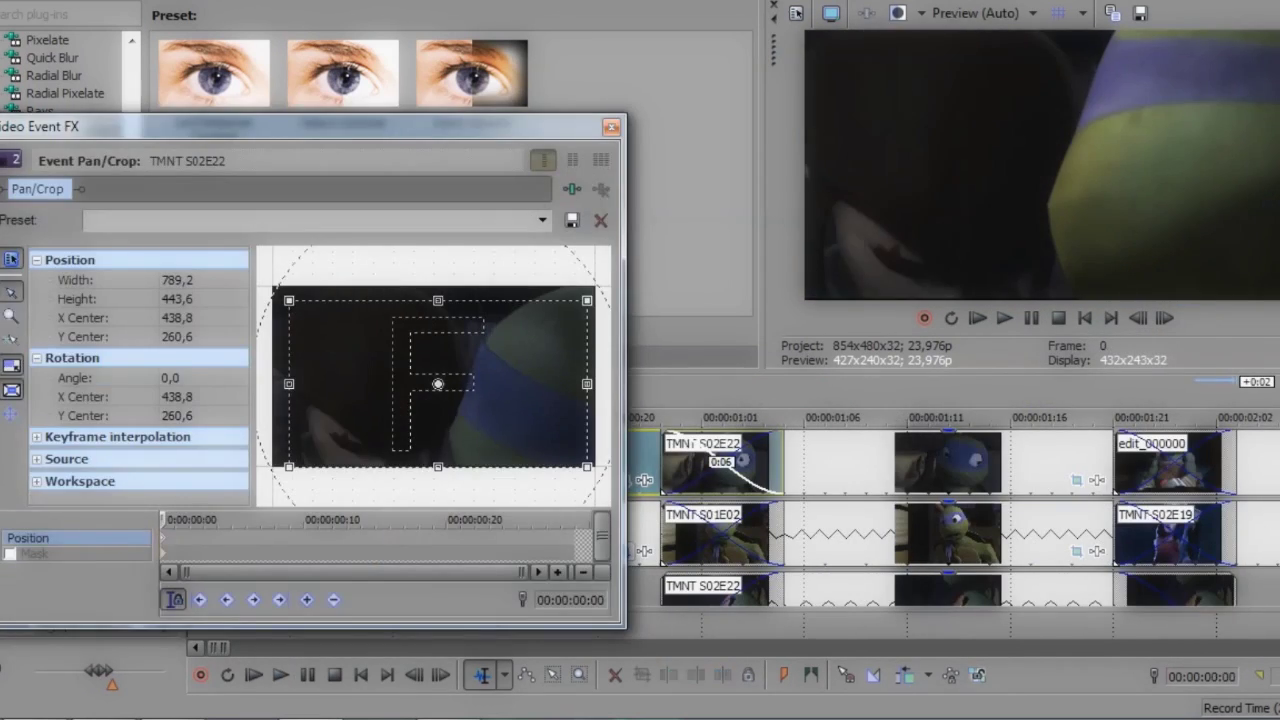
Open the mask of the TMNT S01E02 clip for editing at 00:00:01:04.
{"action": "key", "text": "space"}
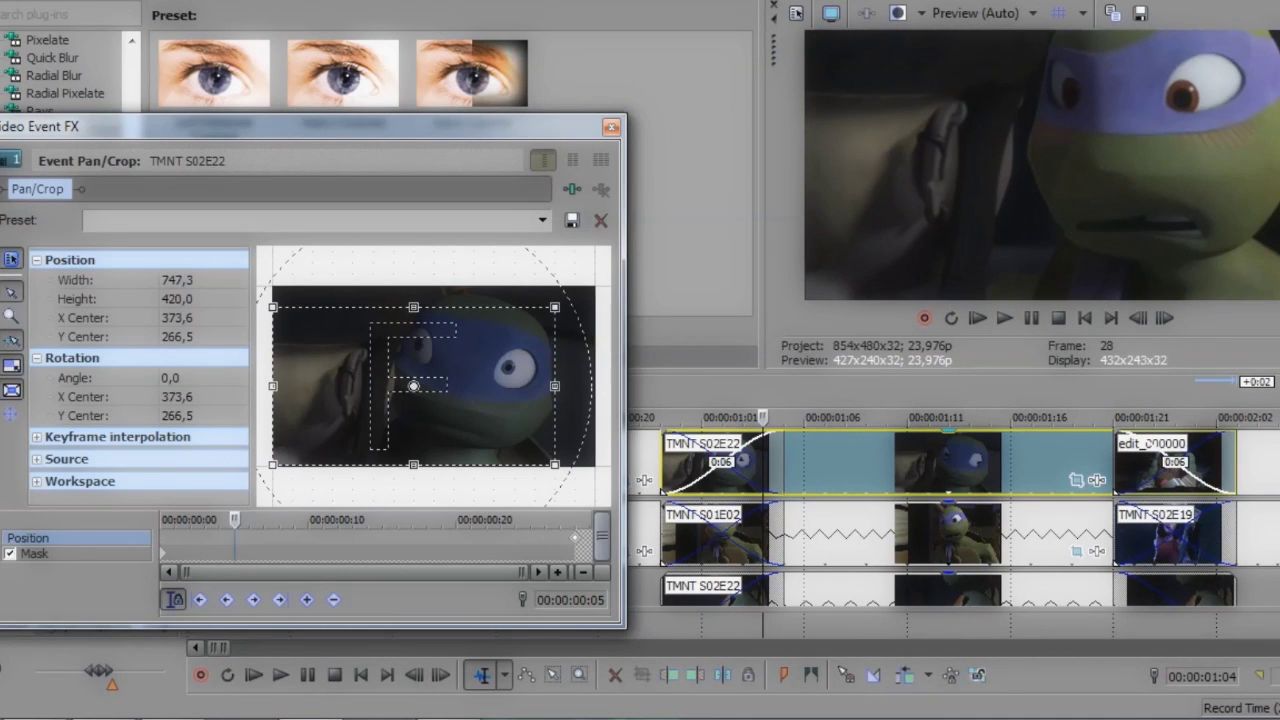
{"action": "left_click", "coordinate": [34, 553]}
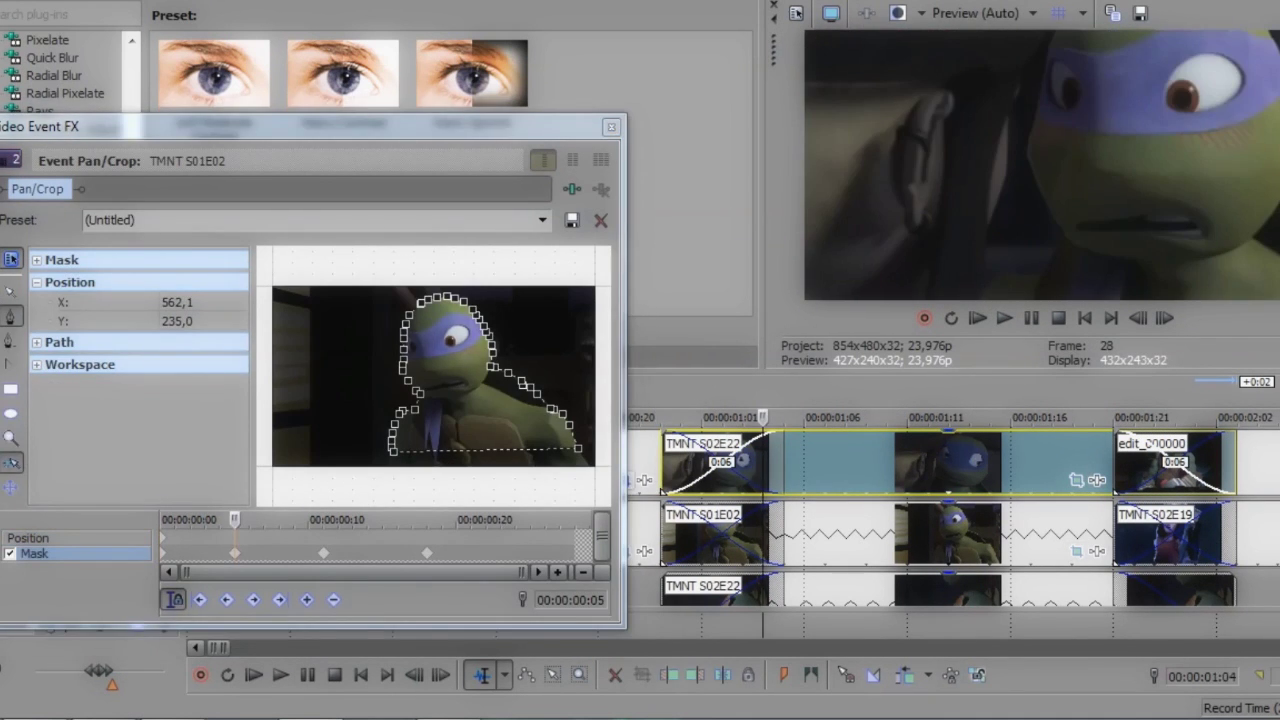